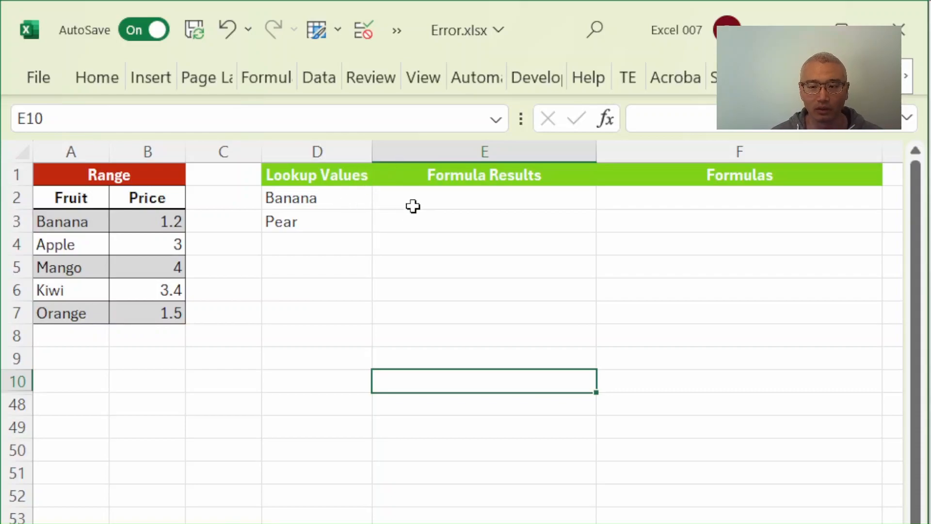
- Begin a VLOOKUP formula in E2 with D2 as the lookup value and the absolute range $A$3:$B$7 as the table array
left_click(412, 207)
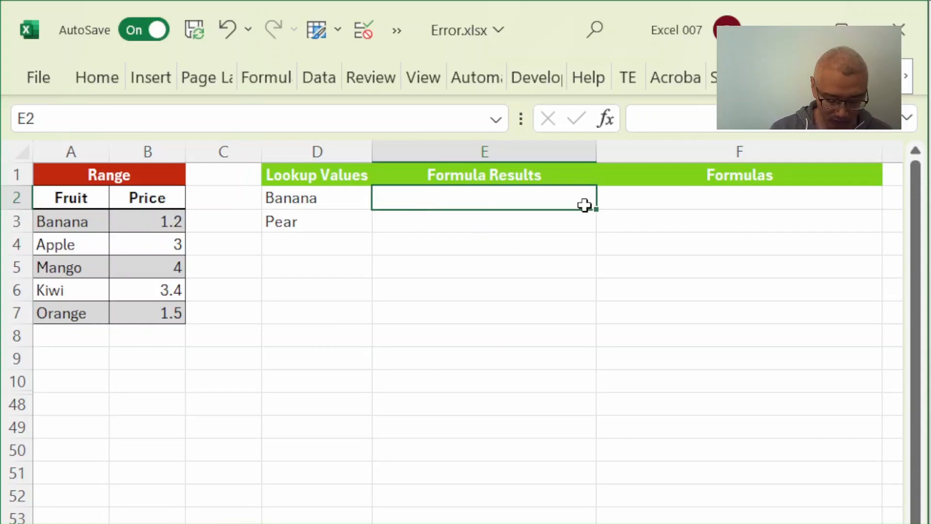
type("=vl")
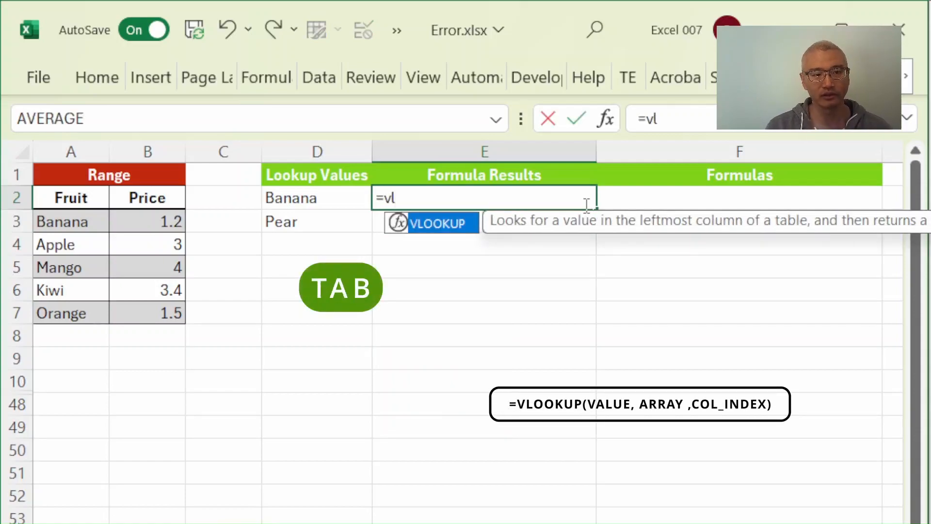
key("Tab")
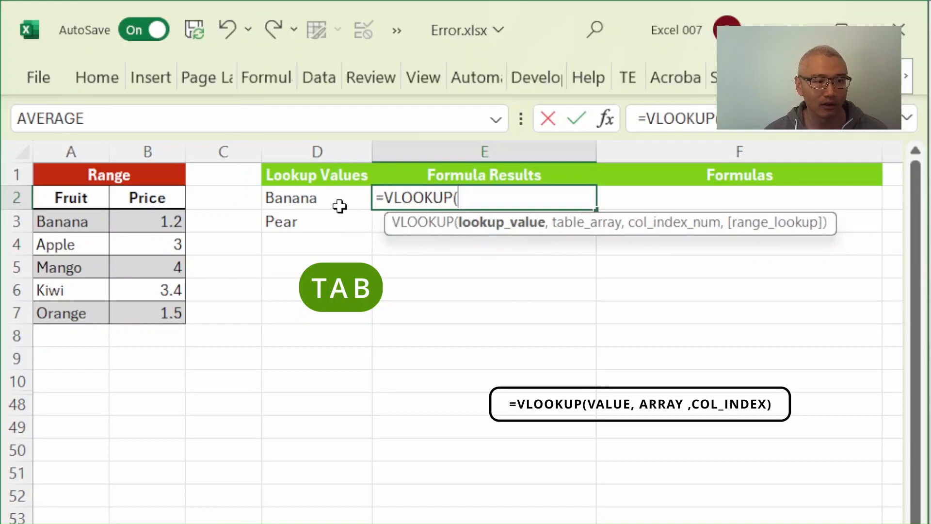
left_click(332, 198)
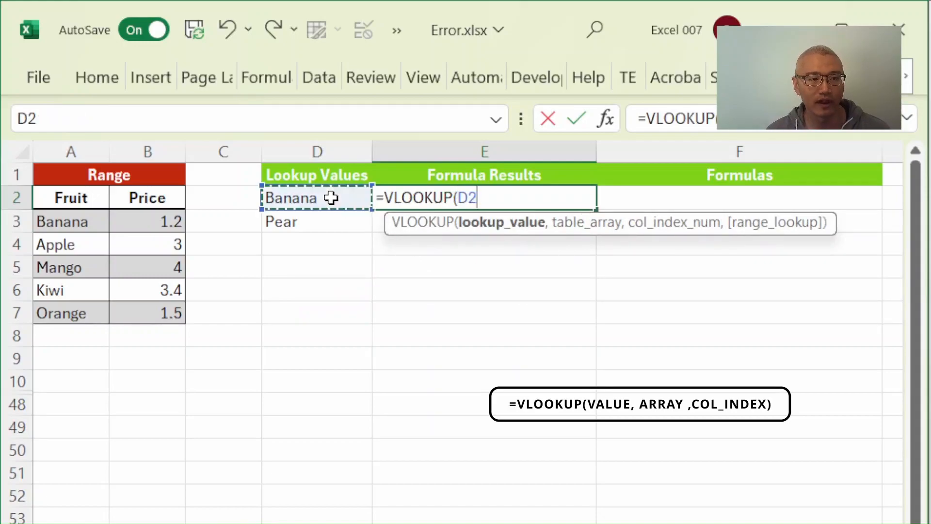
type(",")
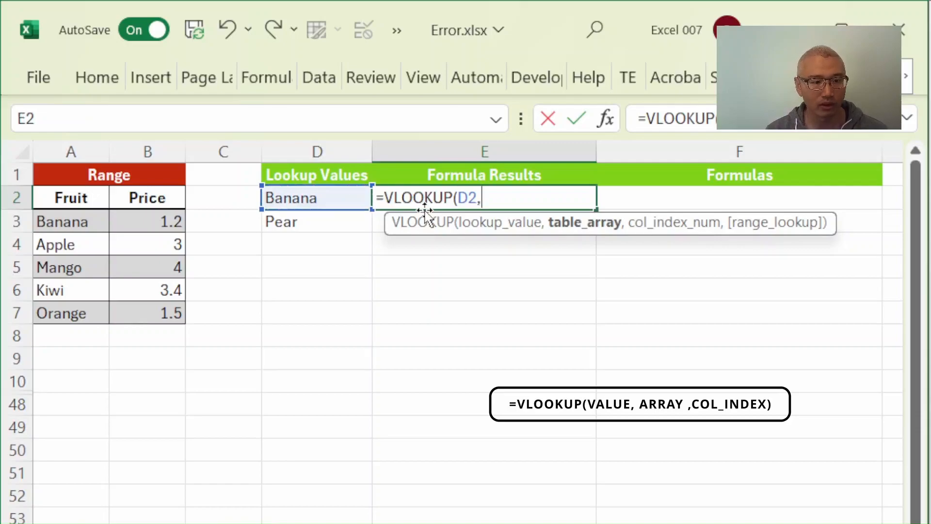
left_click(73, 228)
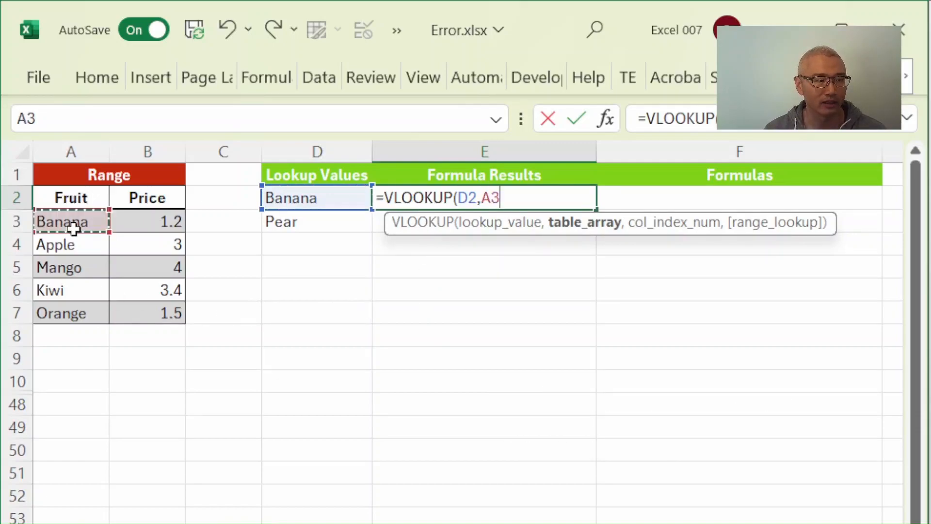
left_click_drag(73, 228, 141, 306)
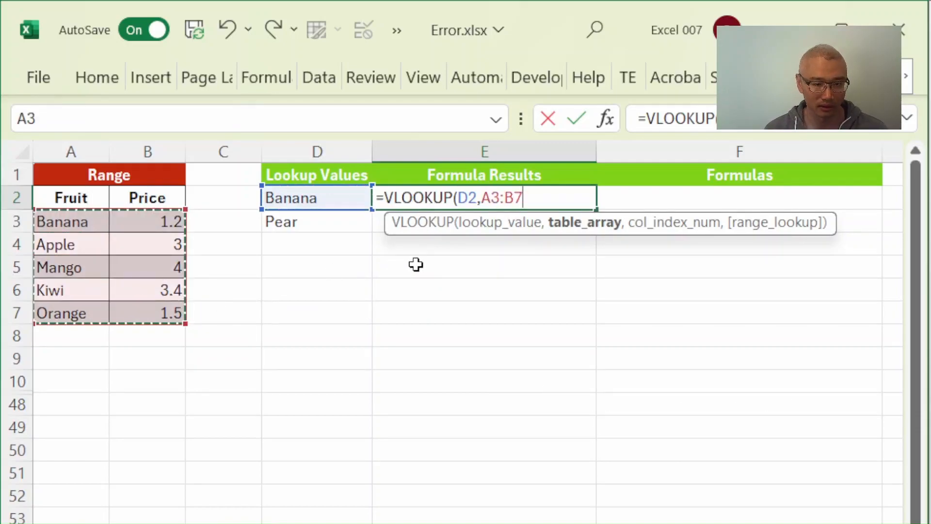
key("F4")
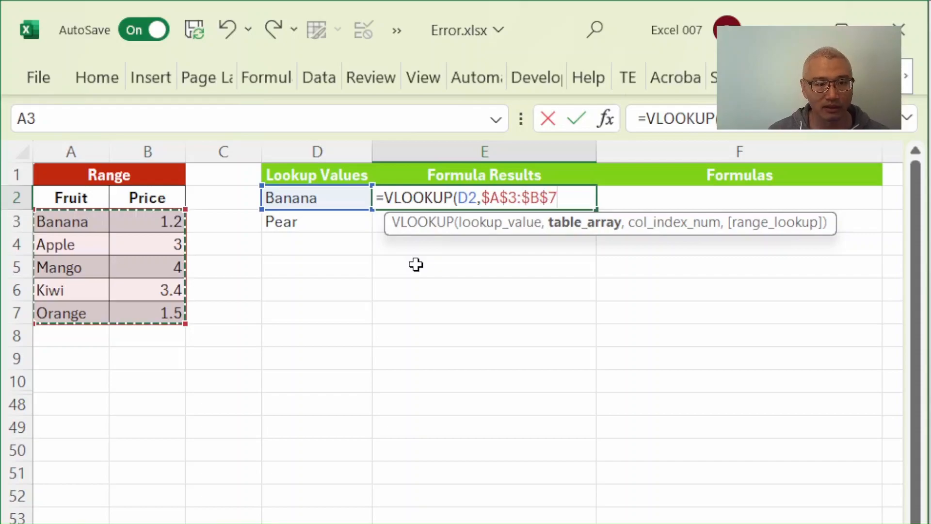
type(",")
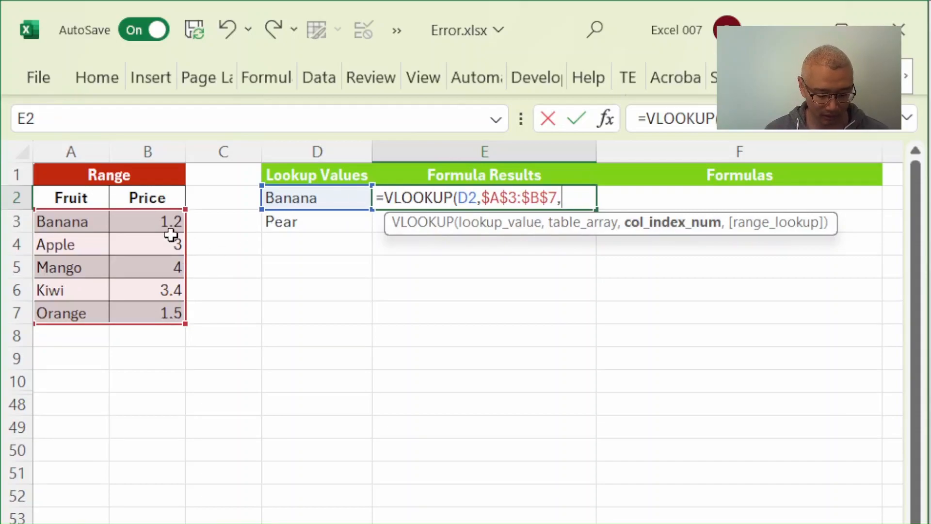
- Complete the VLOOKUP formula in E2 with column index 2 and FALSE for an exact match
type("2,")
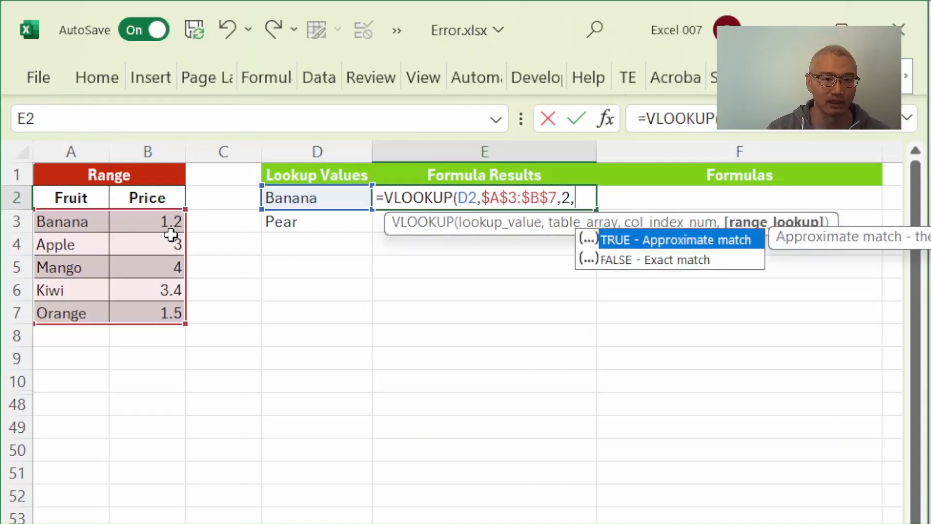
key("Down")
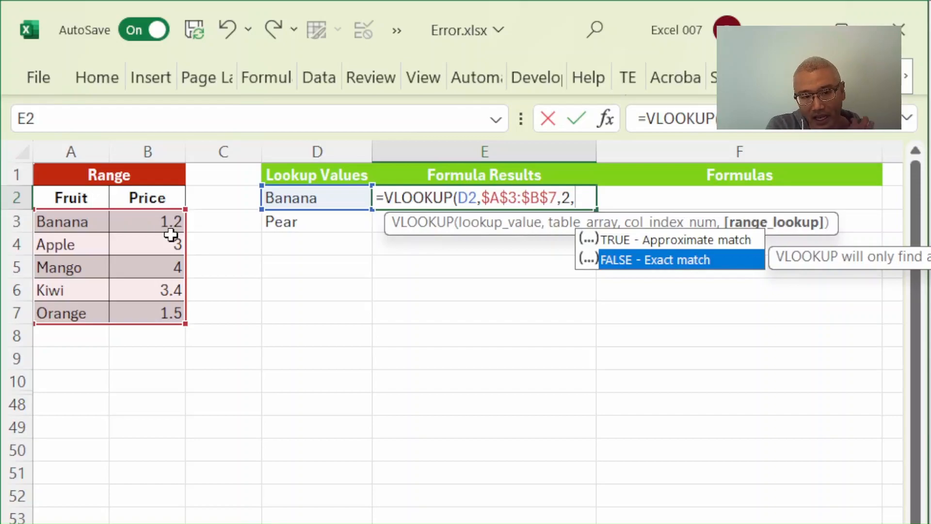
key("Tab")
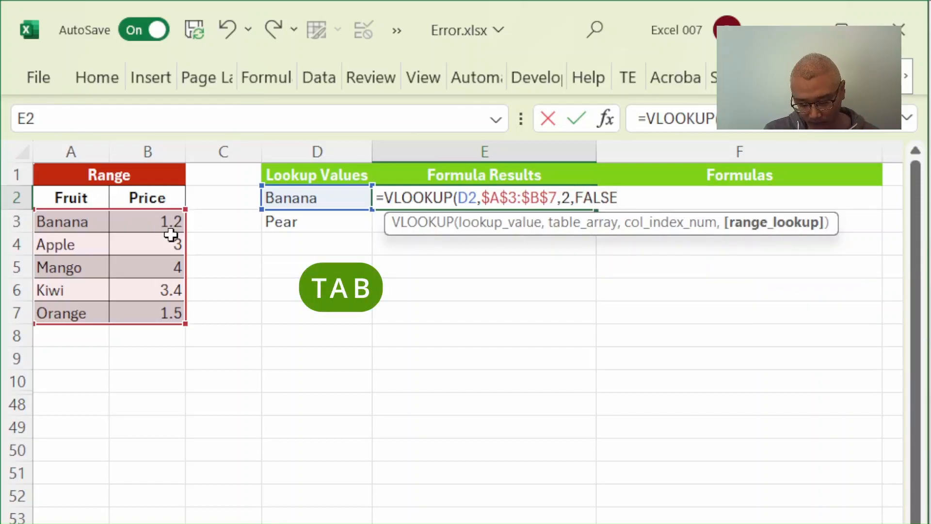
type(")")
key("Return")
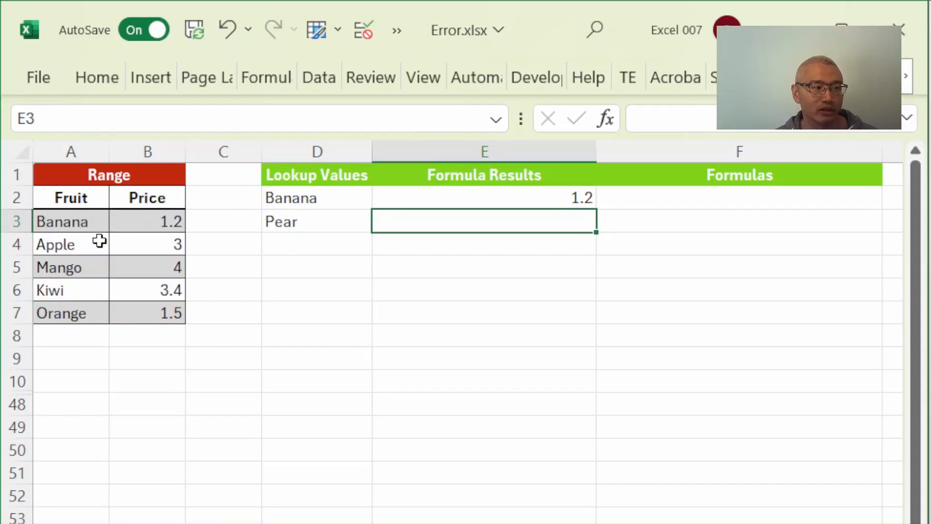
- Enter a FORMULATEXT formula in F2 that references E2
left_click(631, 197)
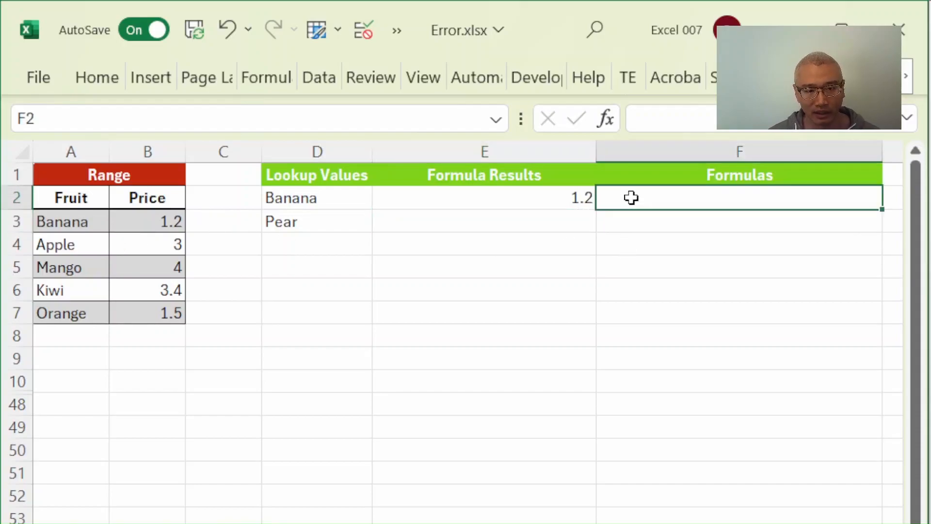
double_click(632, 197)
type("=")
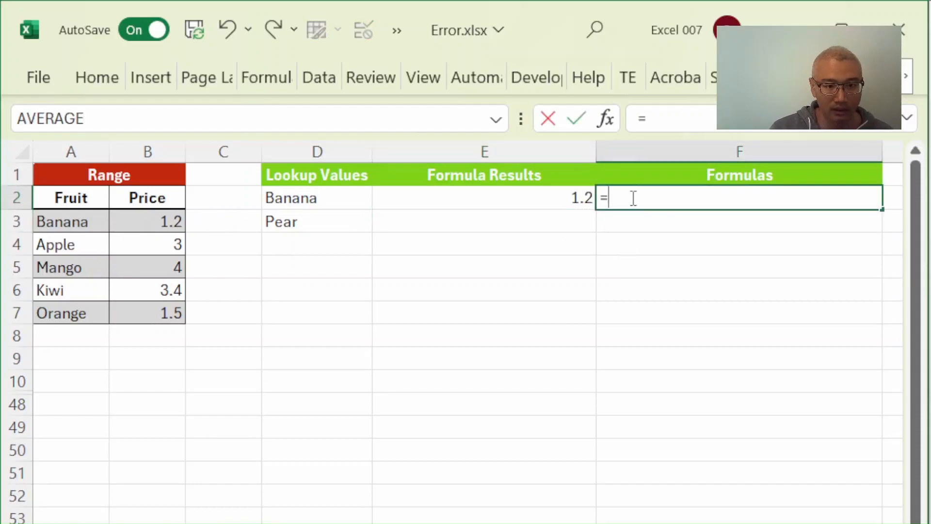
type("fo")
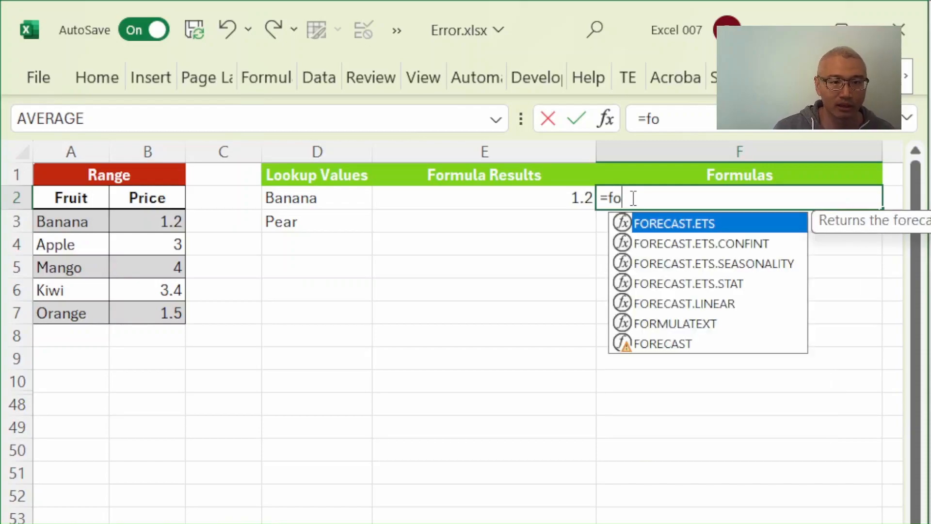
key("Down")
key("Down")
key("Down")
key("Down")
key("Down")
key("Tab")
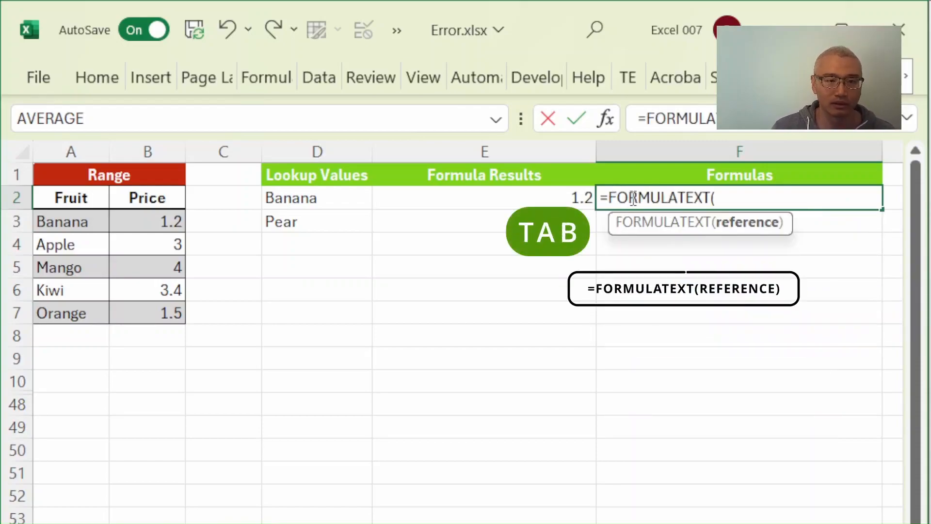
left_click(535, 192)
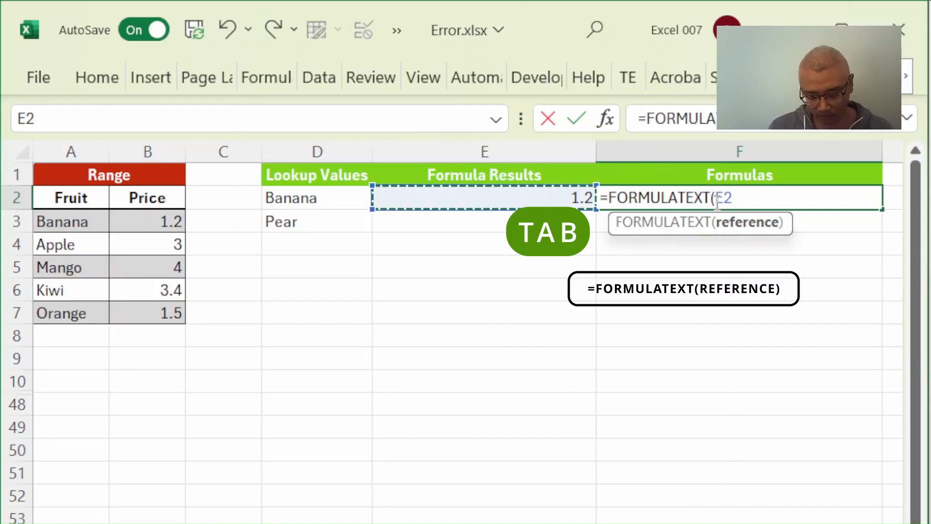
type(")")
key("Return")
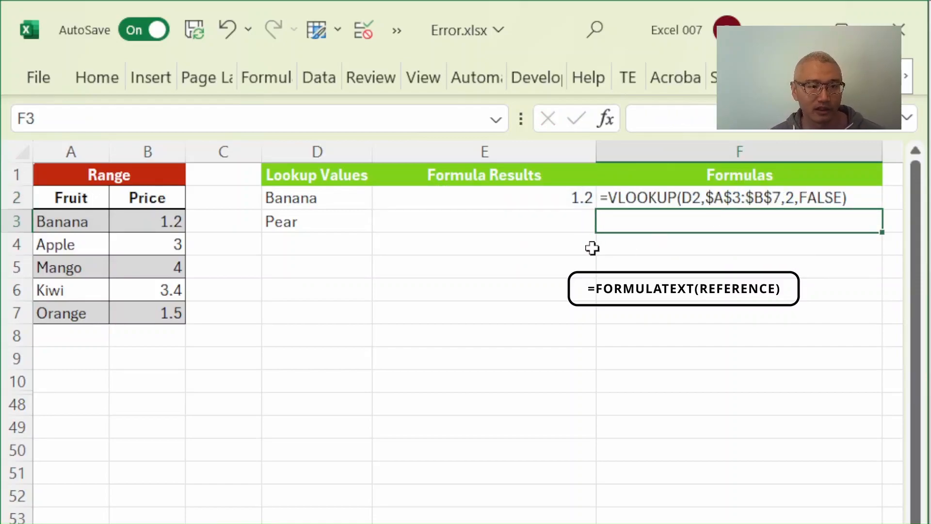
- Copy the VLOOKUP formula from E2 to E3 and the FORMULATEXT formula from F2 to F3
left_click(490, 198)
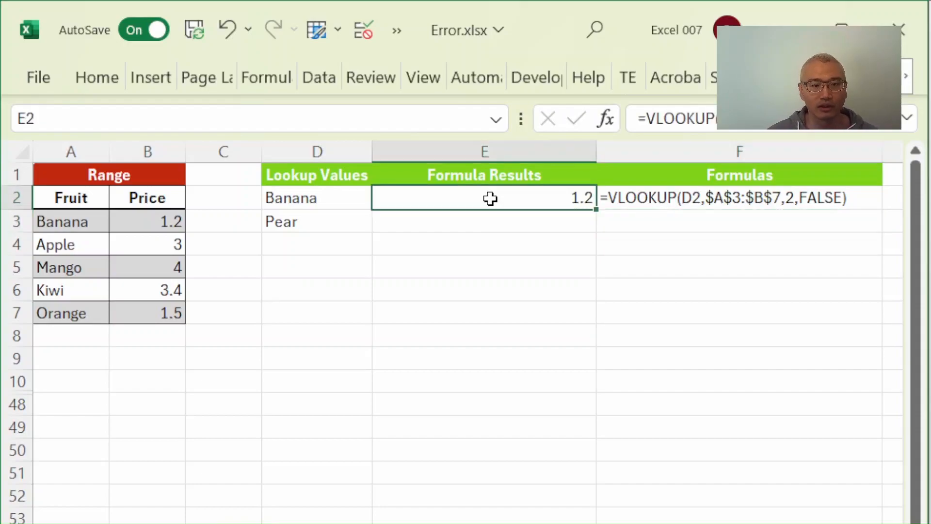
key("ctrl+c")
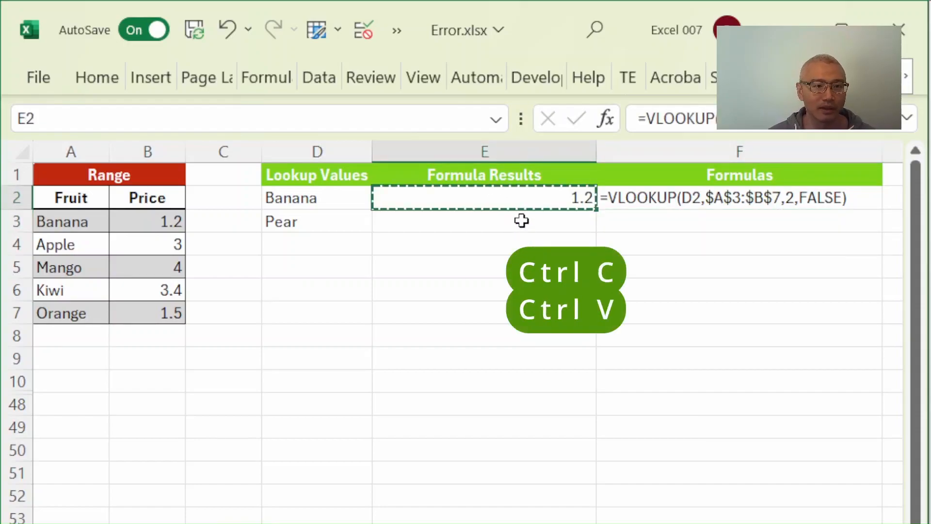
left_click(525, 221)
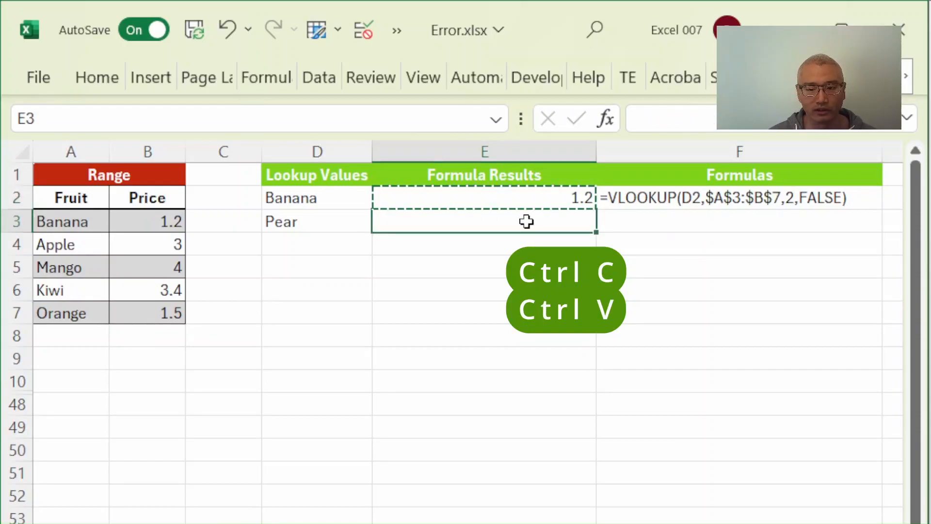
key("ctrl+v")
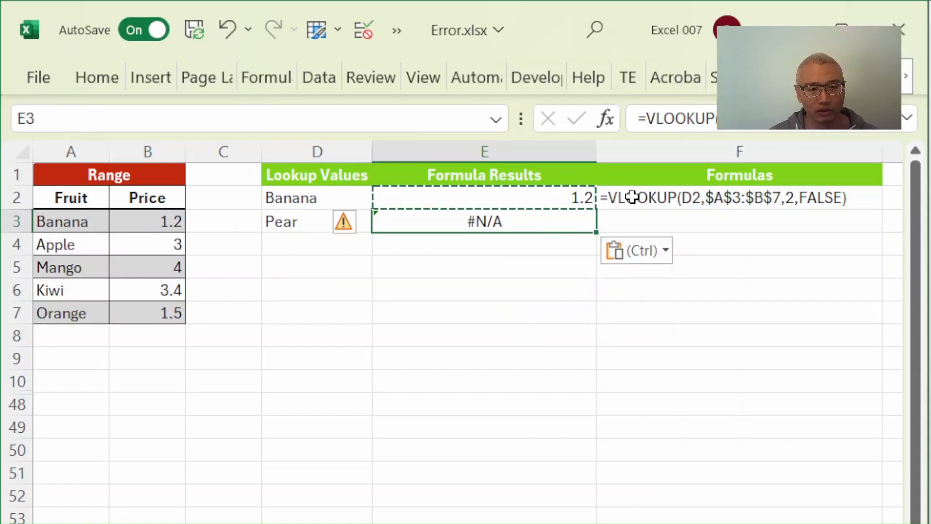
left_click(632, 200)
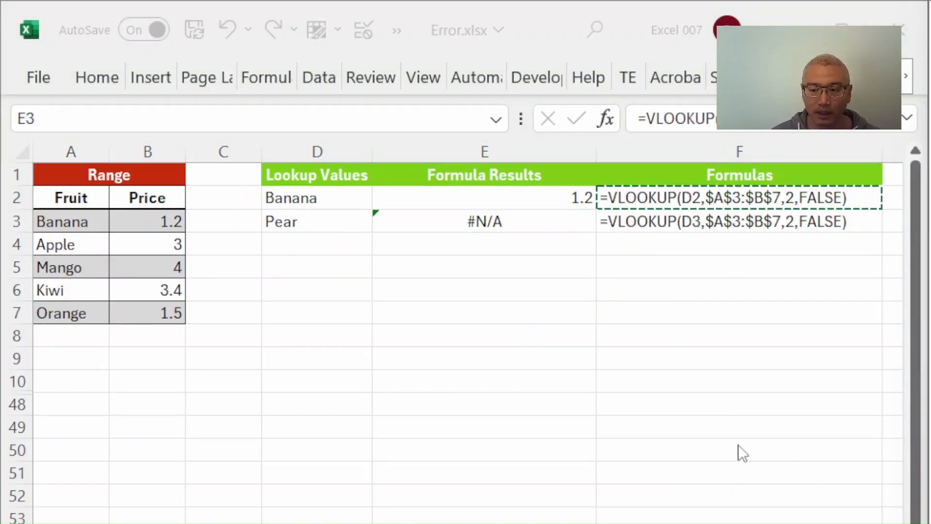
left_click(482, 227)
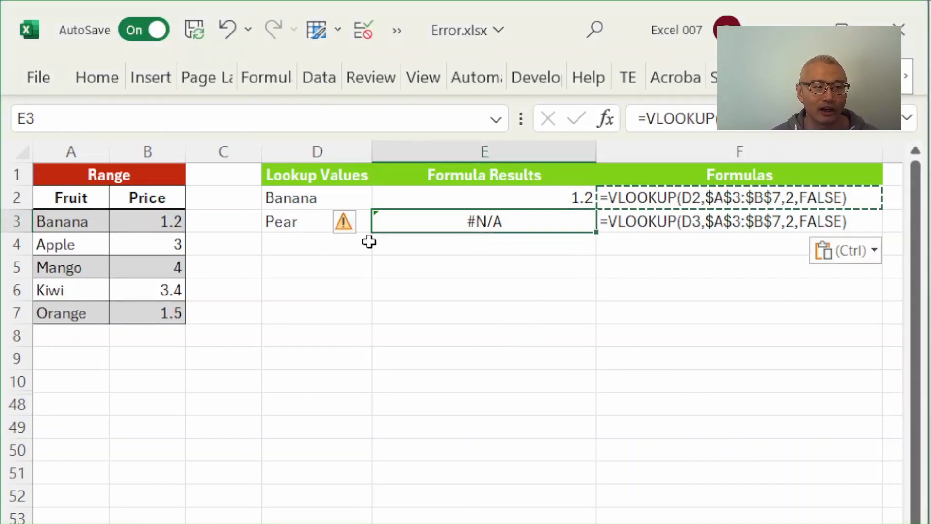
left_click(303, 237)
left_click(316, 212)
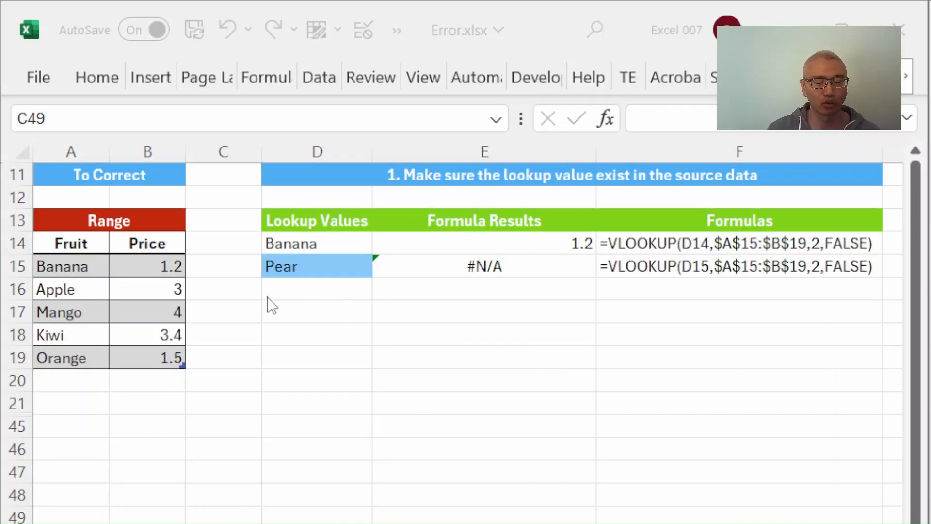
- Add Pear with a price of 1.32 in row 20, directly below Orange in the first correction's fruit table
left_click(294, 350)
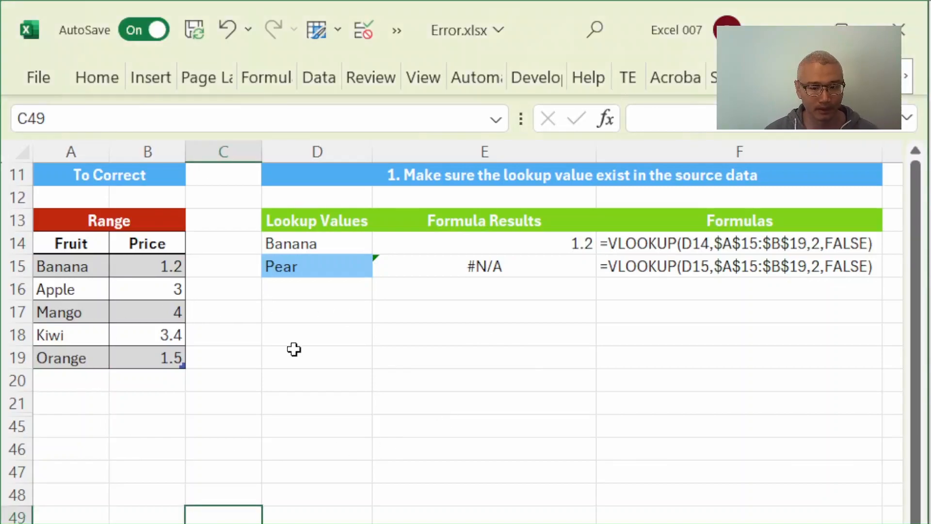
left_click(66, 390)
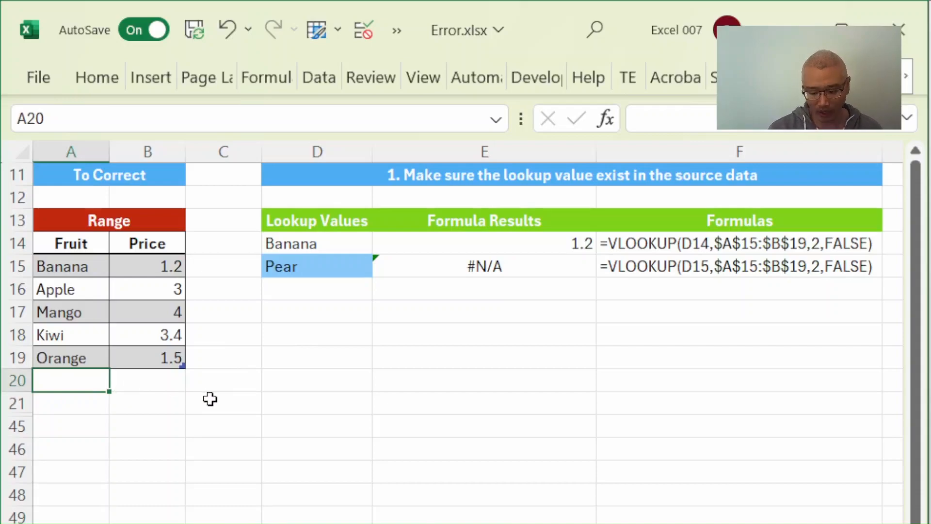
type("Pear")
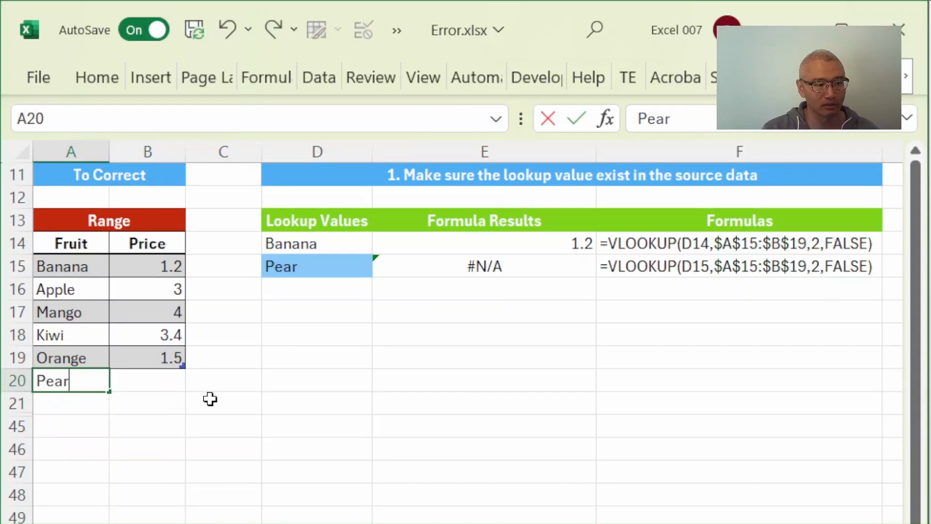
key("Tab")
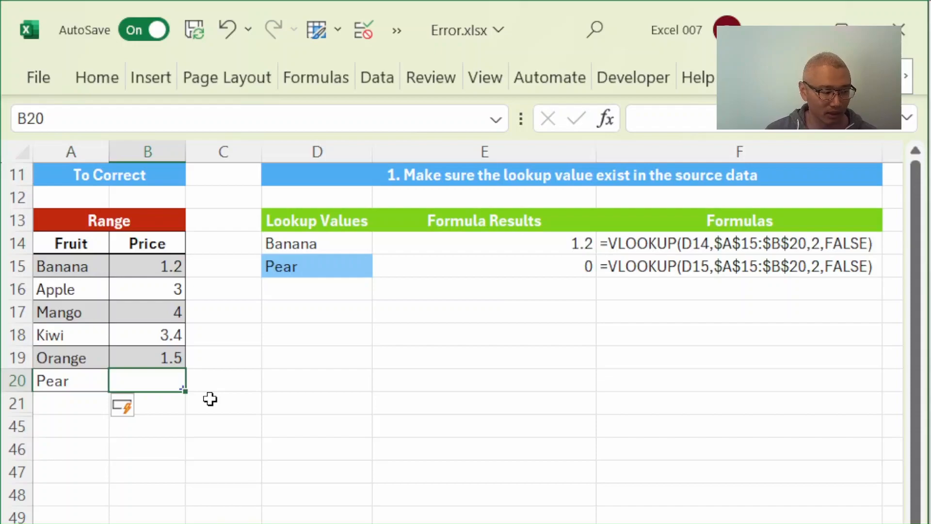
type("1.32")
key("Return")
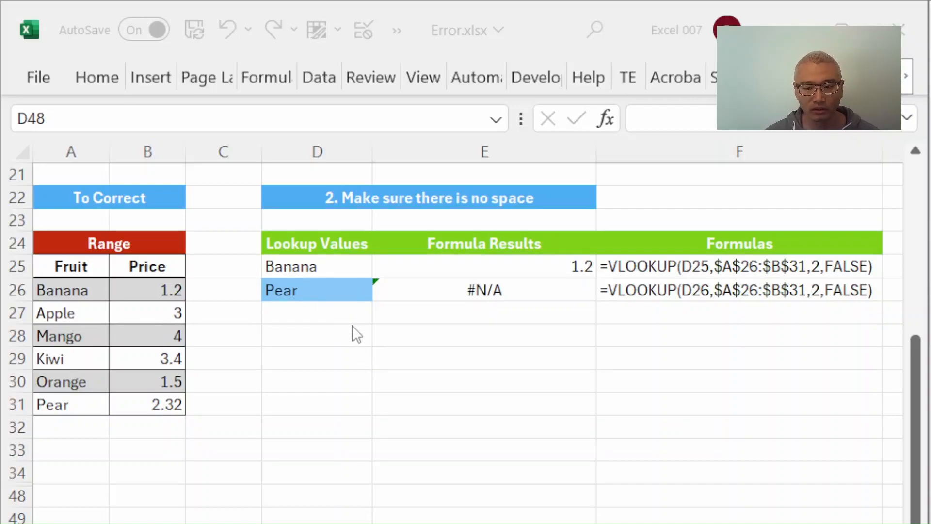
- Remove the trailing space from the lookup value Pear in D26
left_click(330, 294)
double_click(344, 294)
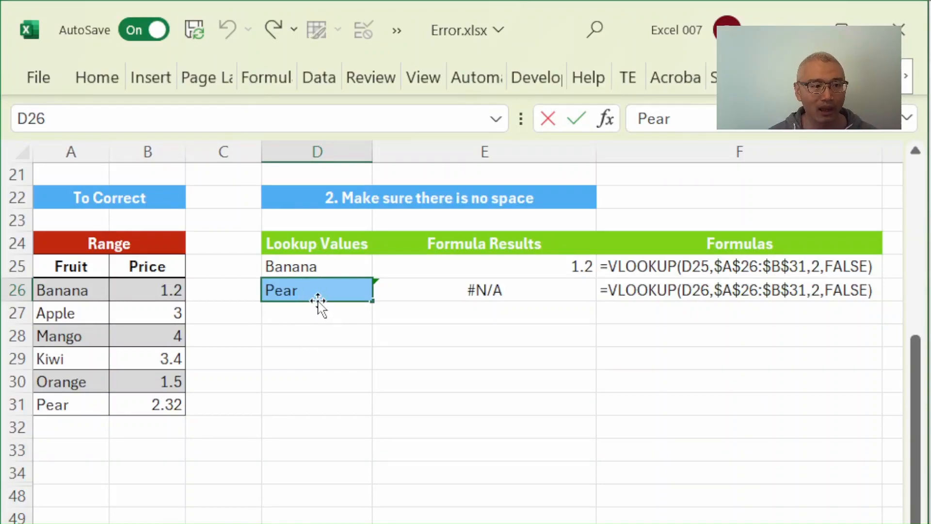
key("BackSpace")
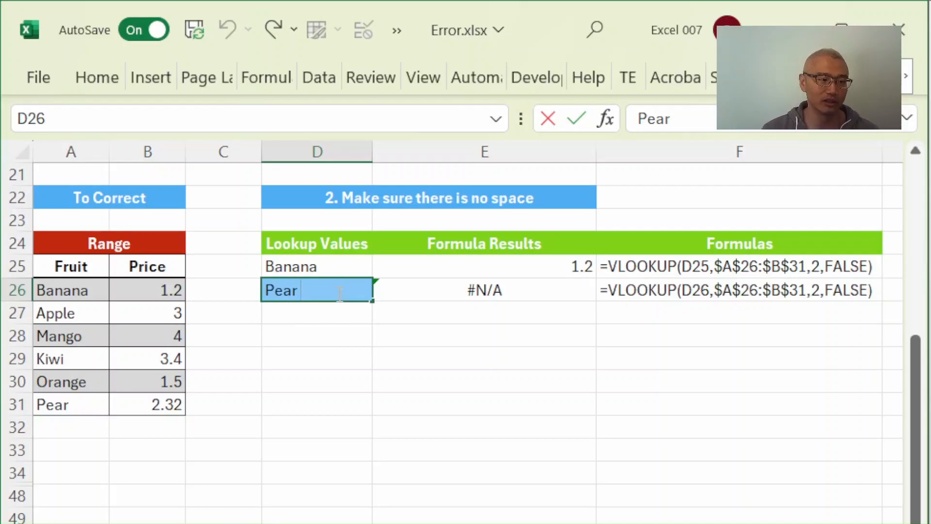
key("BackSpace")
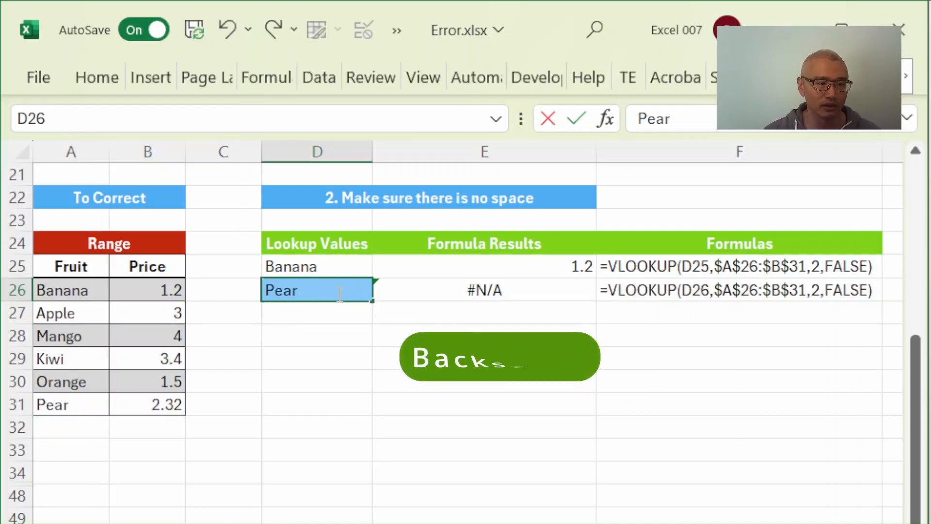
key("Return")
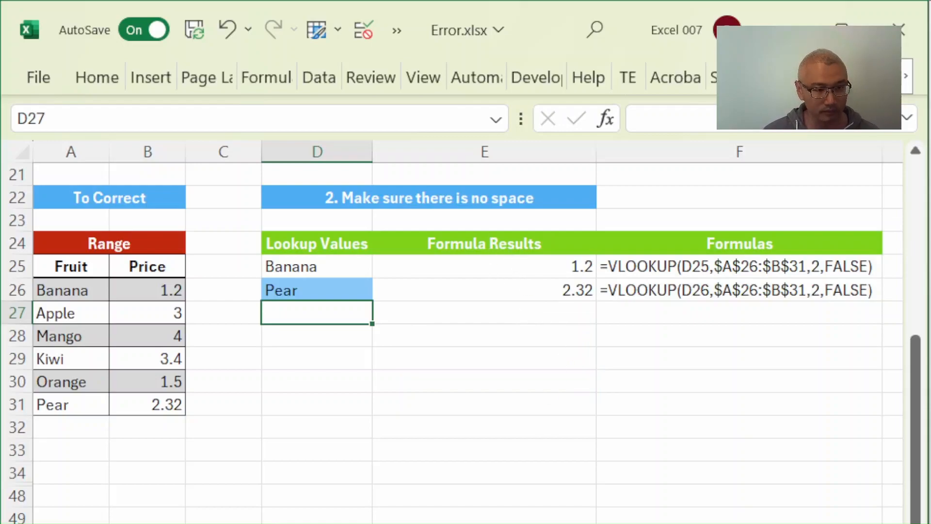
- Undo the trailing-space removal in D26 and enter the formula =TRIM(D26) in E27
key("ctrl+z")
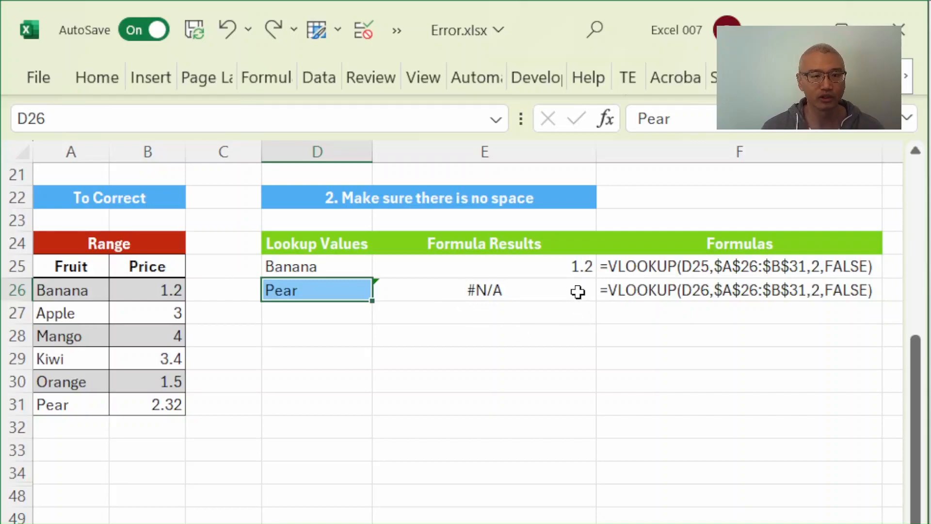
left_click(464, 313)
type("=")
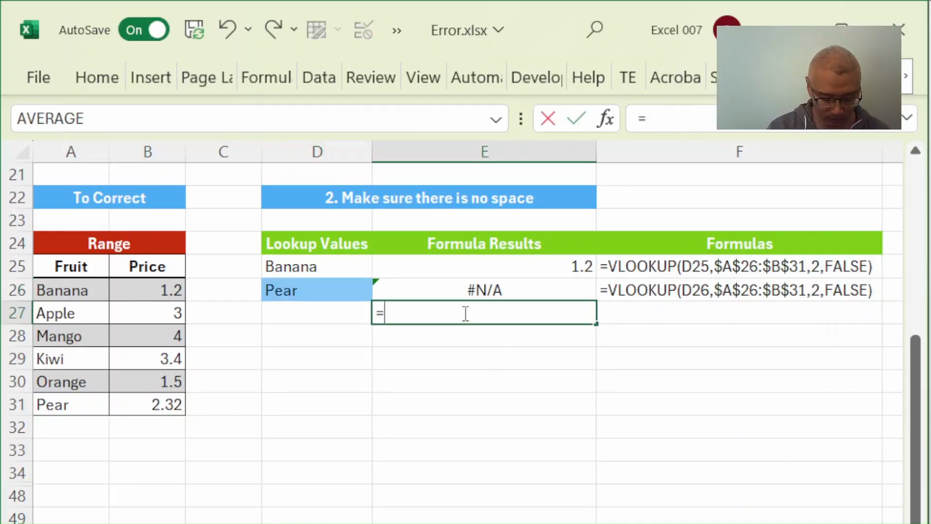
type("trim")
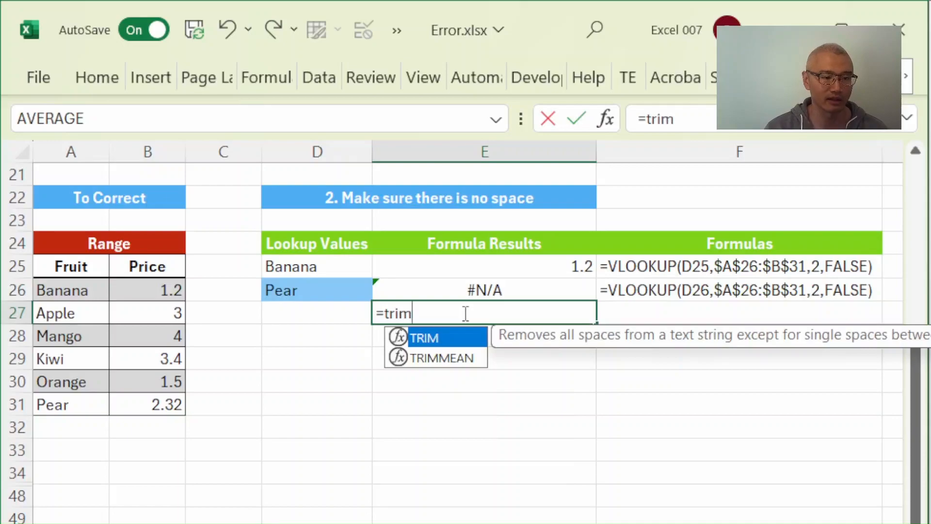
key("Tab")
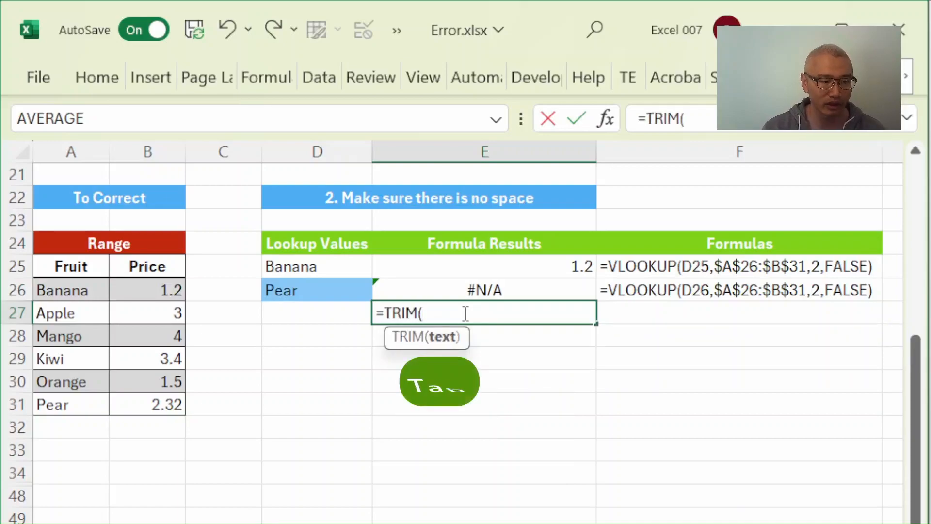
left_click(344, 291)
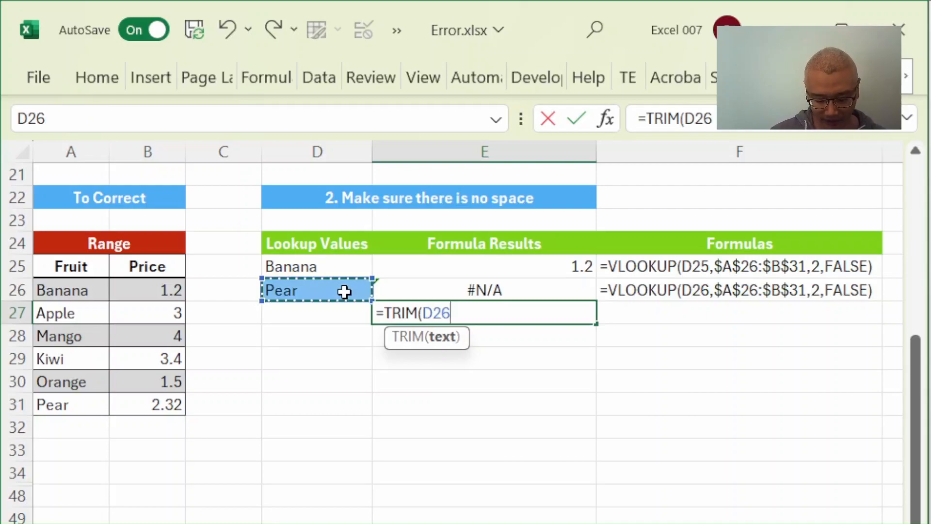
type(")")
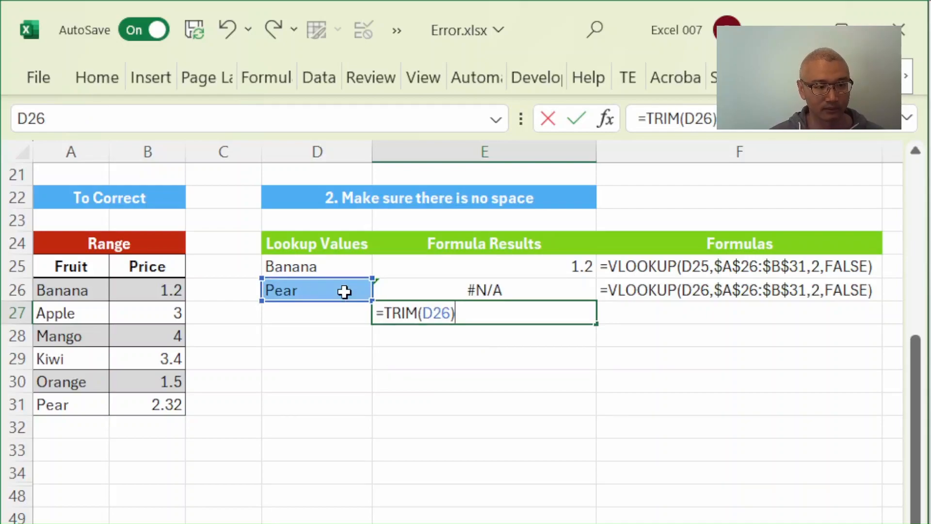
key("Return")
- Wrap the TRIM formula in E27 in a VLOOKUP so that TRIM(D26) is its lookup value
left_click(439, 313)
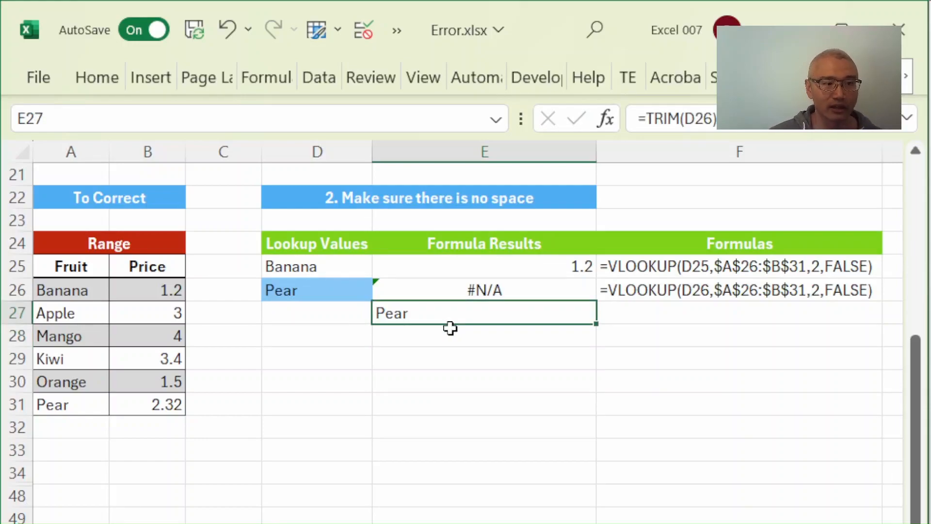
double_click(441, 316)
key("Escape")
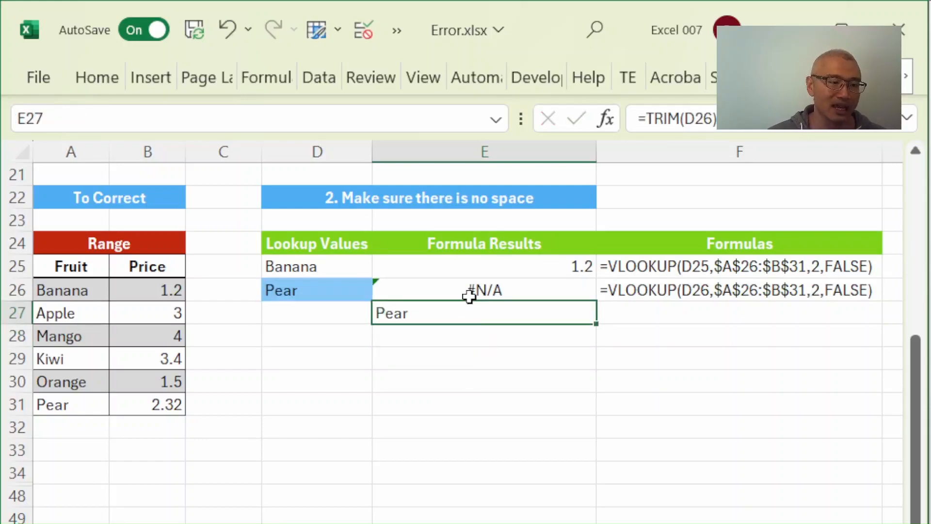
left_click(650, 119)
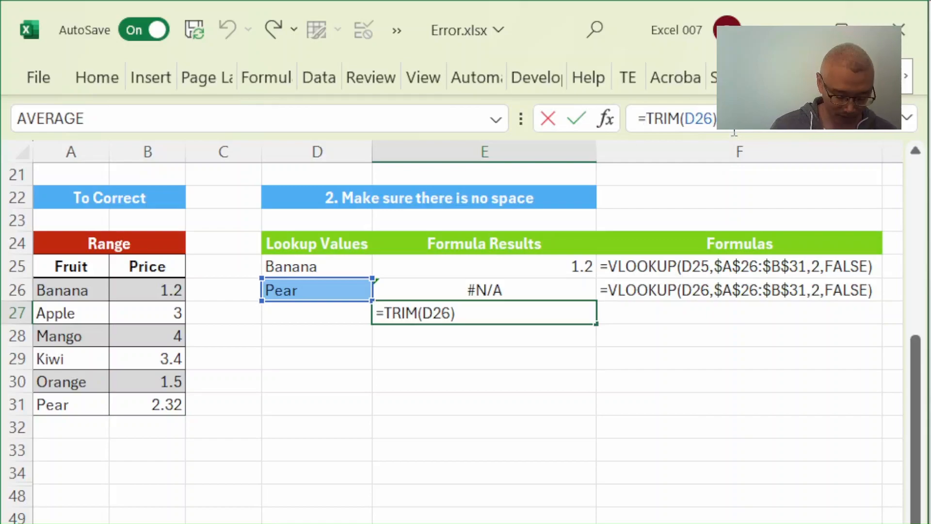
type("vl")
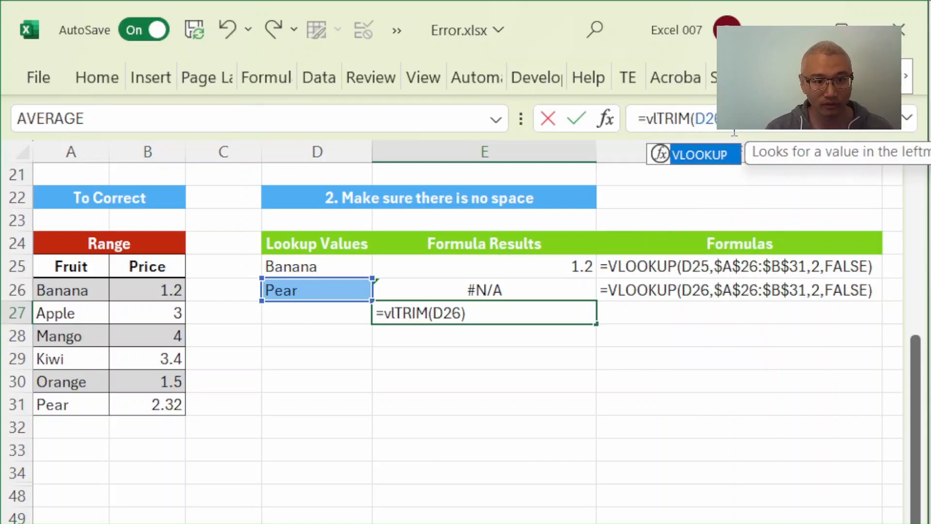
key("Tab")
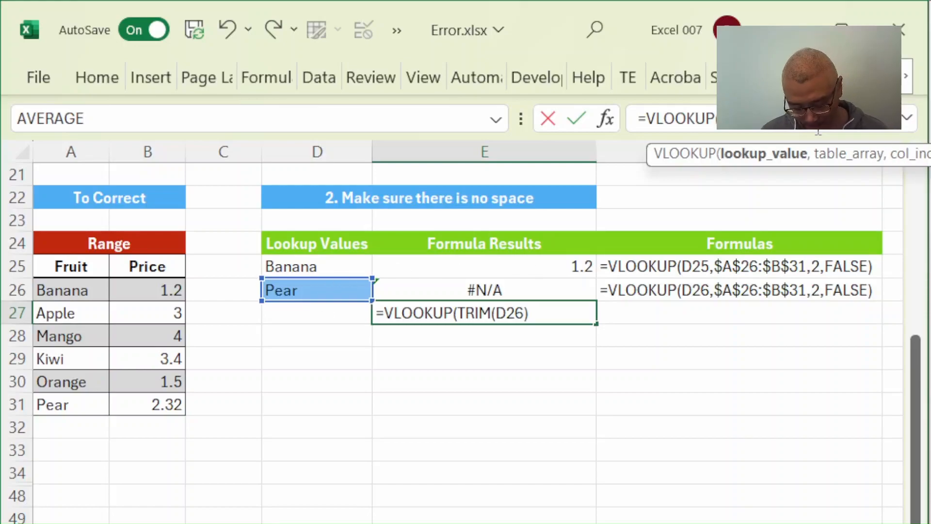
type(",")
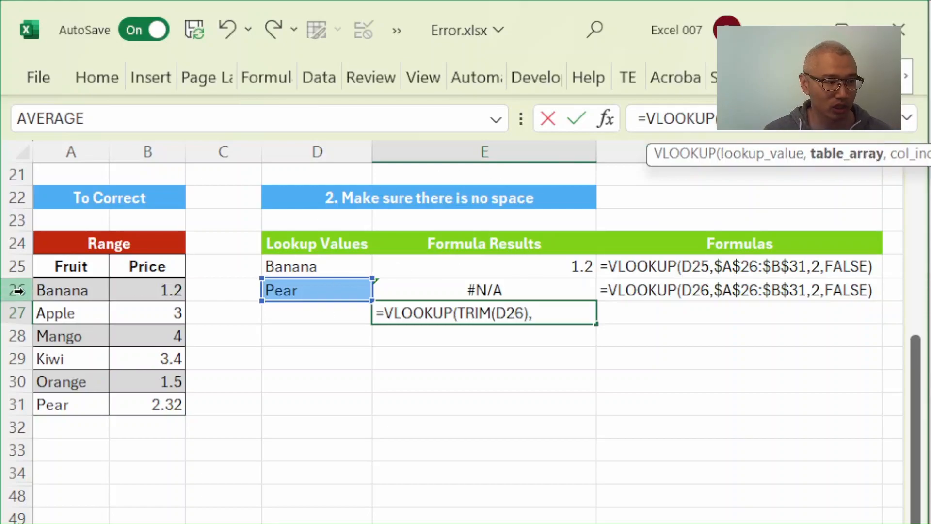
- Complete the VLOOKUP in E27 with table range A26:B31, column index 2 and FALSE for exact match
left_click_drag(62, 286, 162, 405)
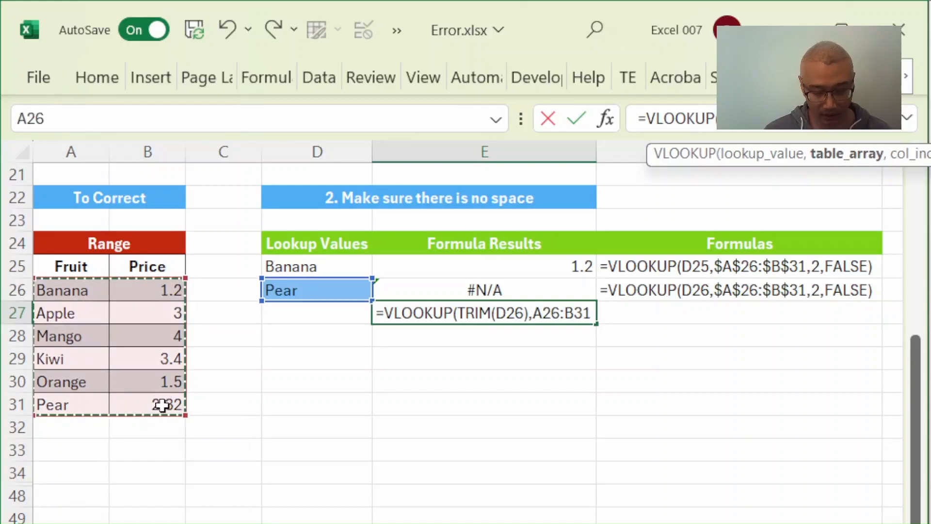
type(",2,fa")
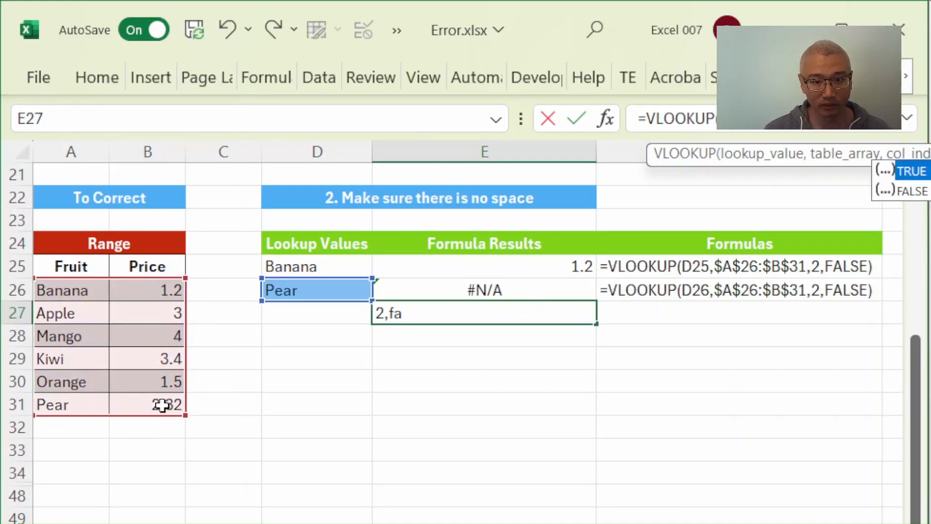
key("Down")
key("Tab")
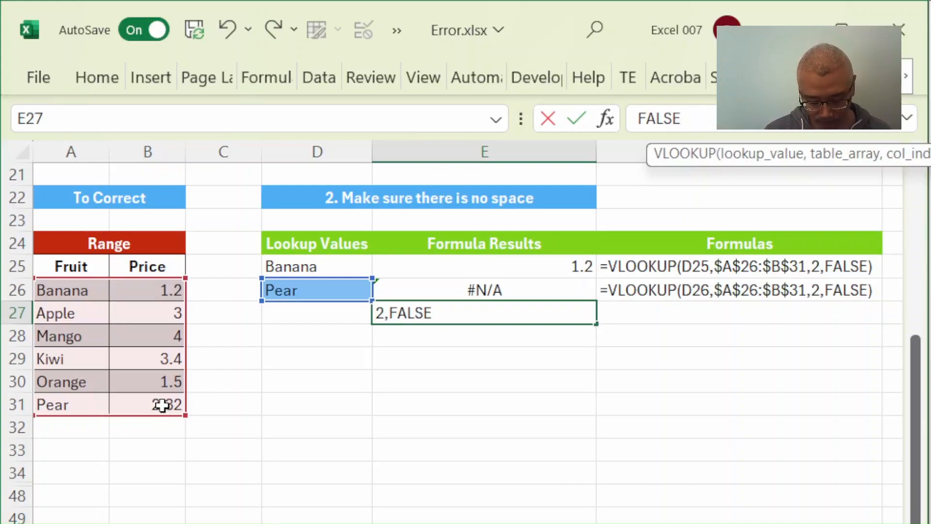
type(")")
key("Return")
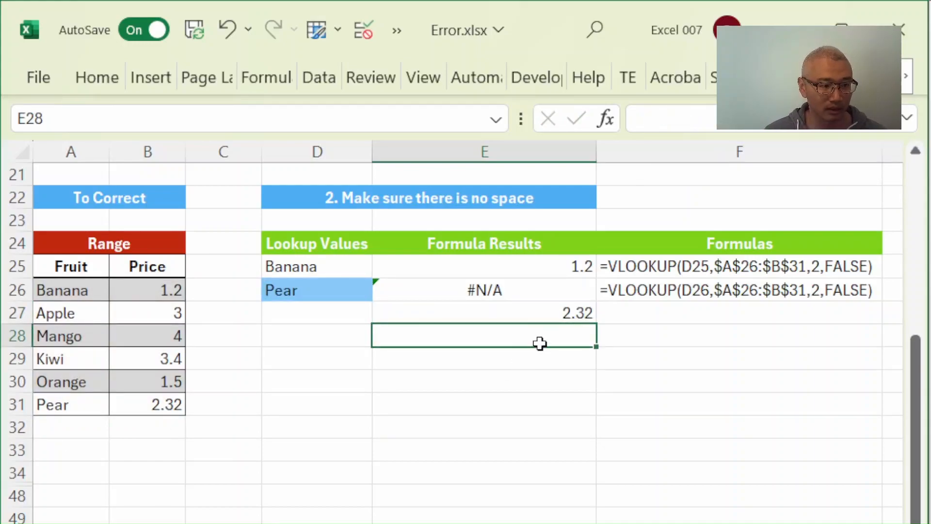
left_click(535, 313)
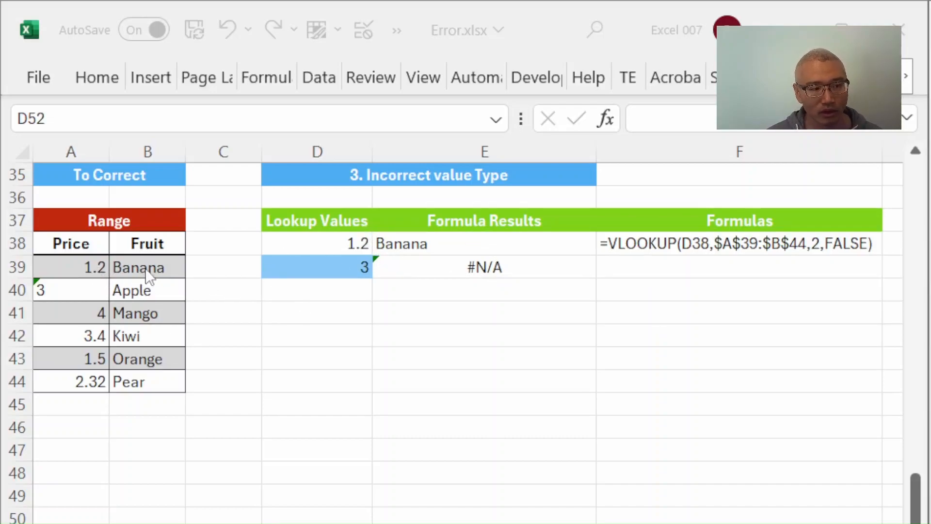
- Convert Apple's text-stored price in A40 to a number in the Incorrect value Type example and check the lookup result in E39
left_click(424, 349)
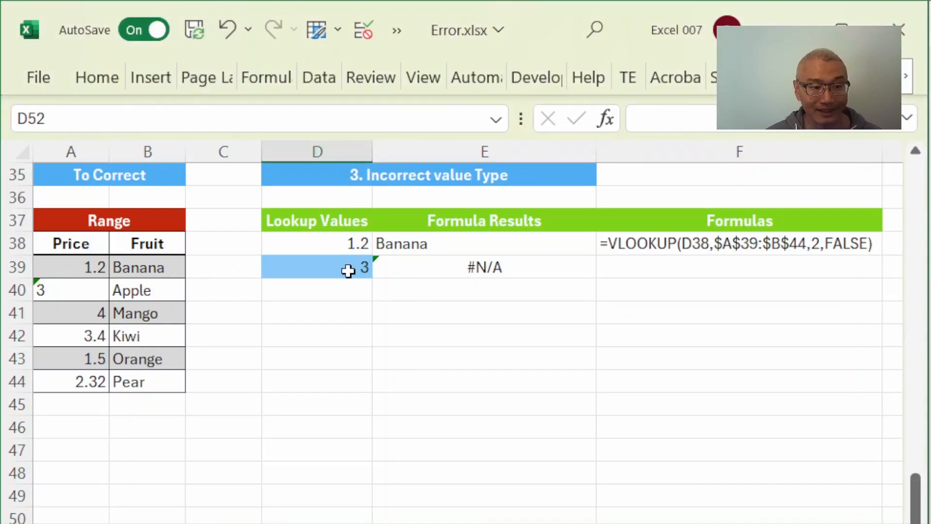
left_click(347, 272)
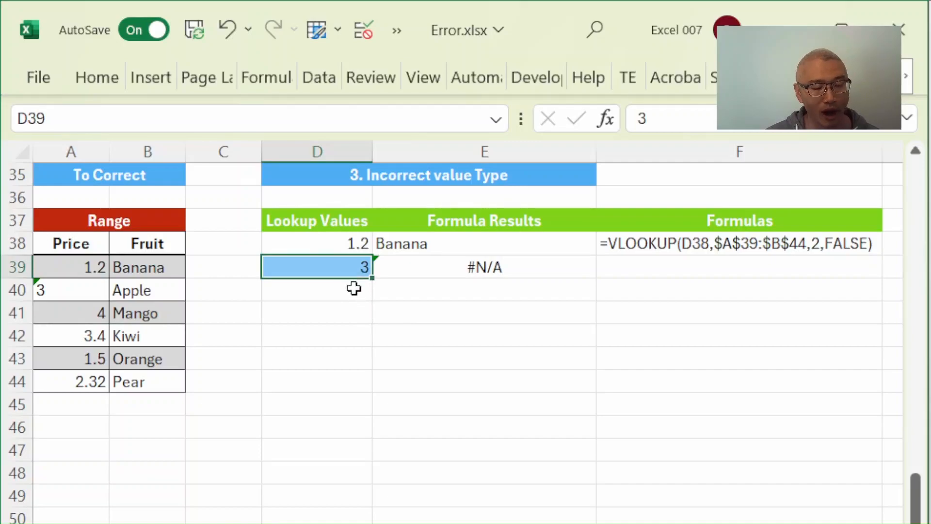
left_click(475, 268)
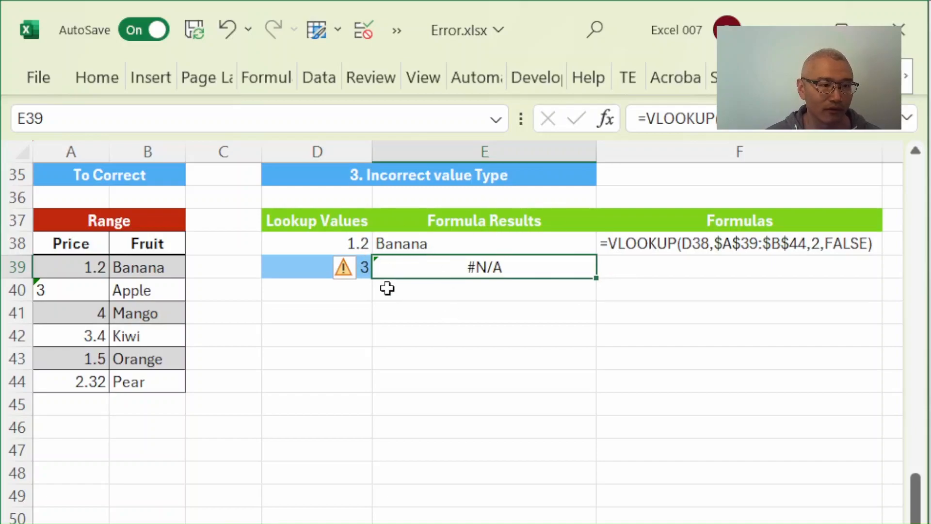
left_click(318, 309)
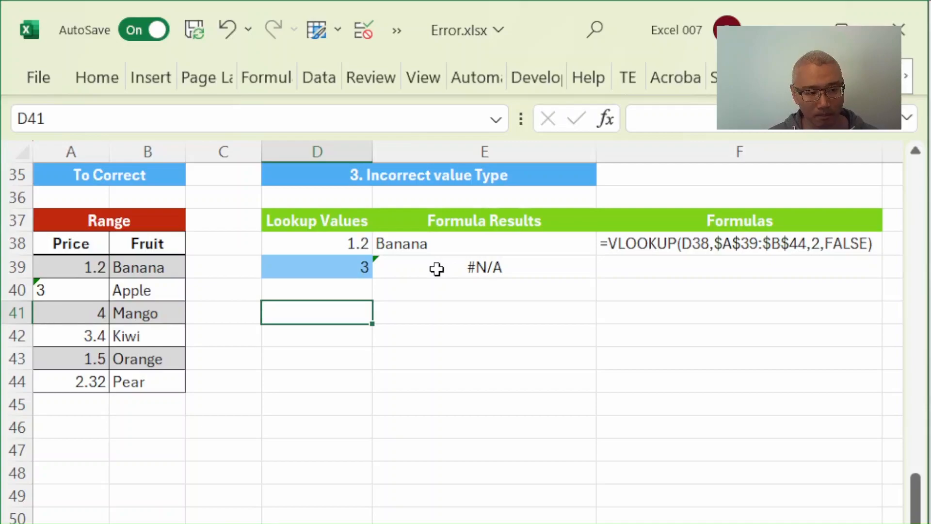
left_click(422, 312)
left_click(97, 291)
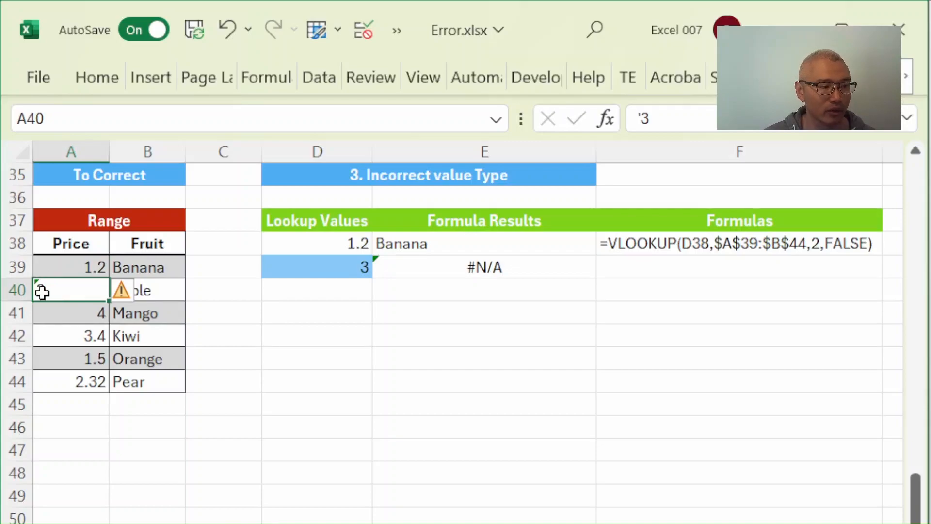
left_click(125, 291)
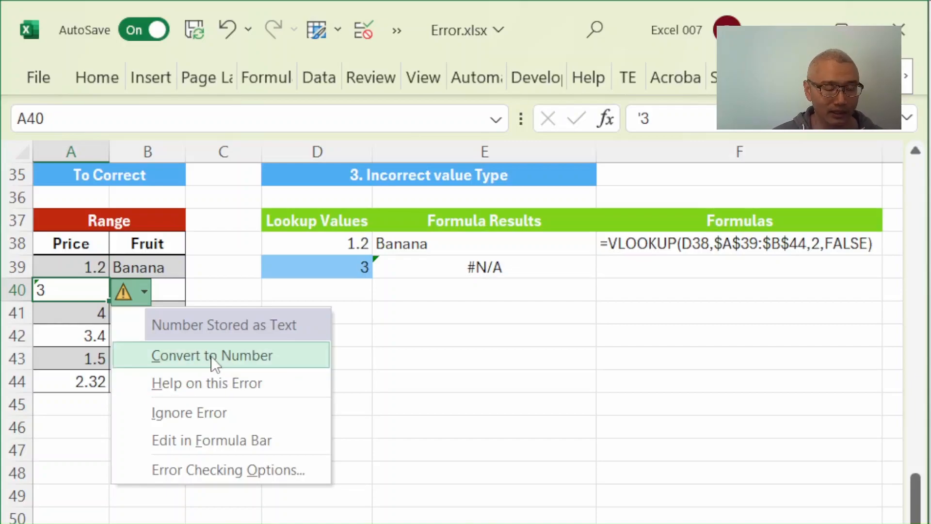
left_click(228, 355)
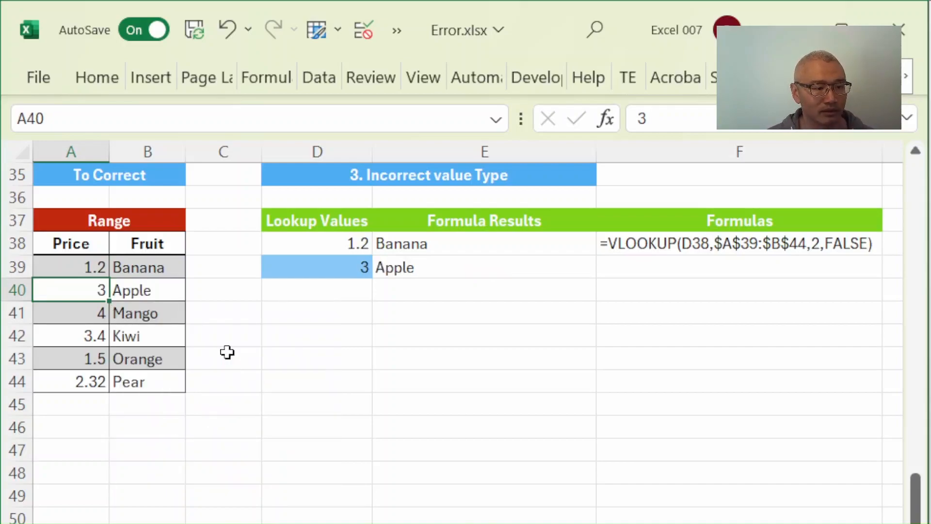
left_click(397, 306)
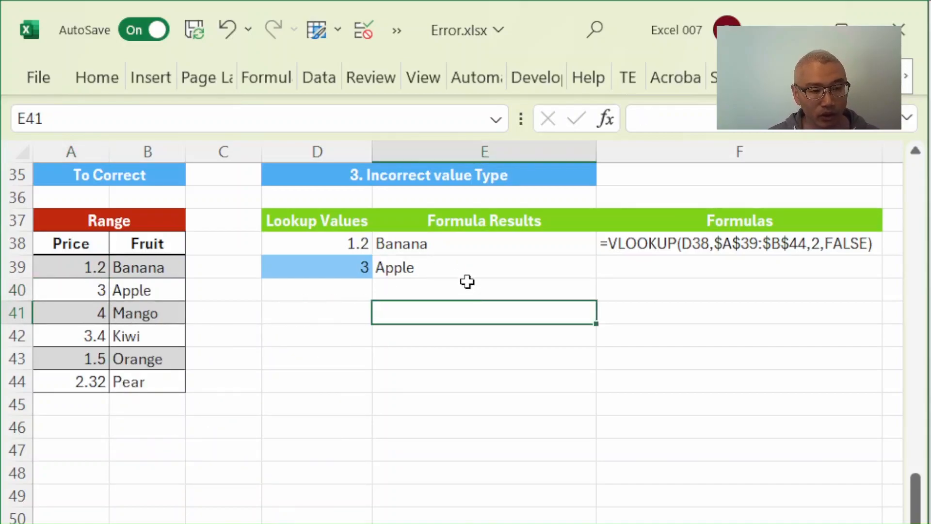
left_click(422, 272)
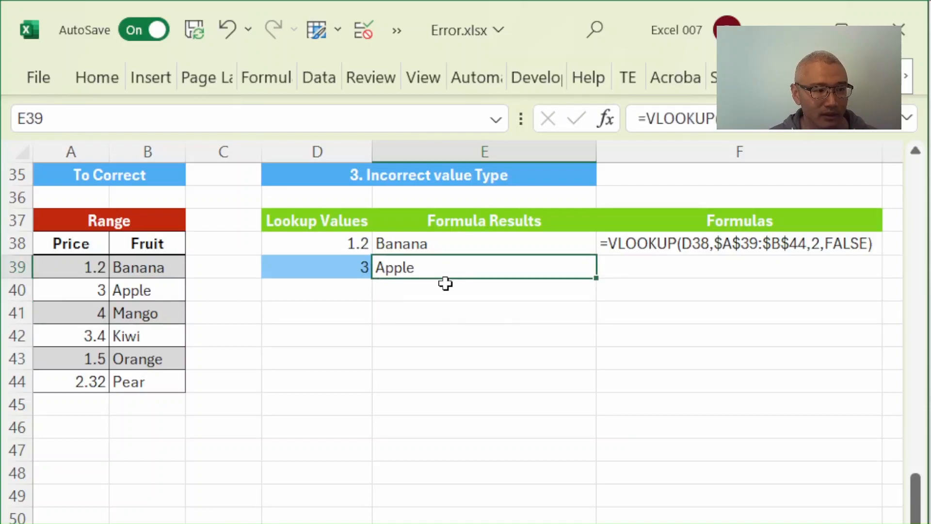